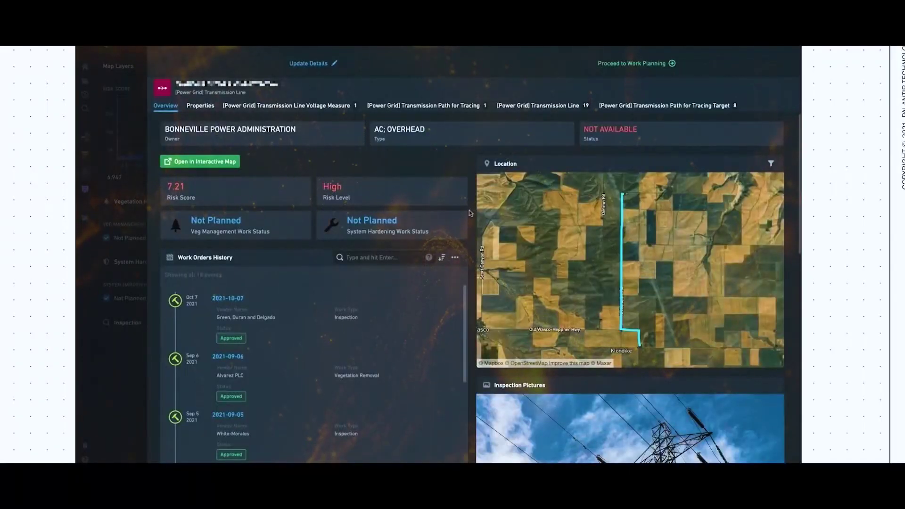
scroll(469, 213, "down", 1)
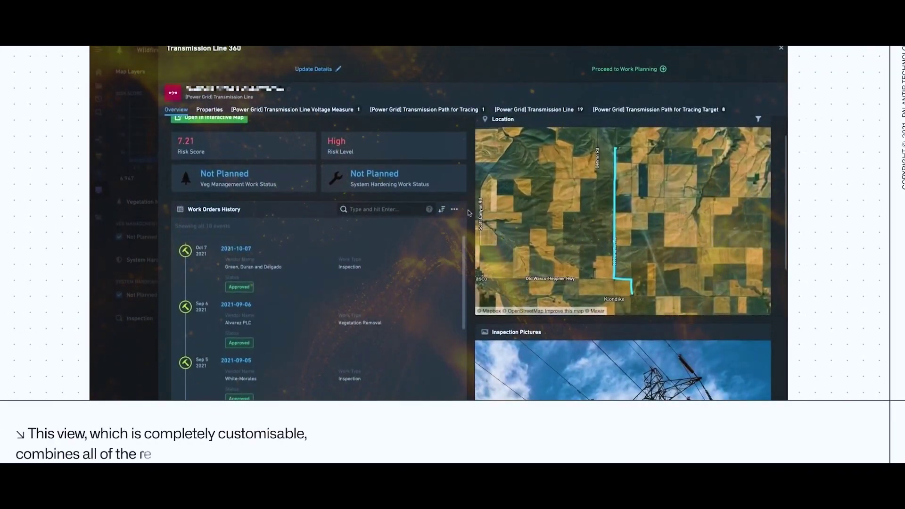
scroll(469, 214, "down", 1)
scroll(468, 213, "down", 1)
scroll(469, 213, "down", 1)
scroll(469, 213, "down", 1)
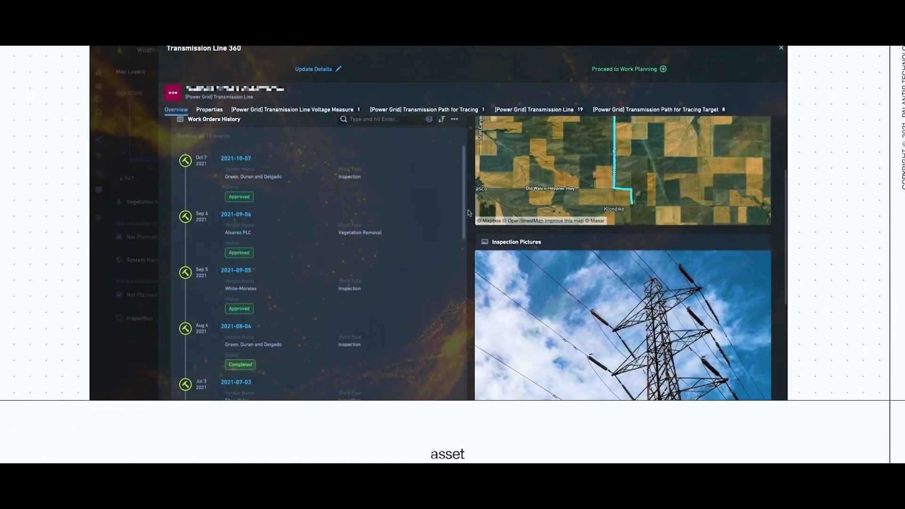
scroll(468, 213, "down", 1)
scroll(468, 212, "down", 2)
scroll(469, 213, "down", 1)
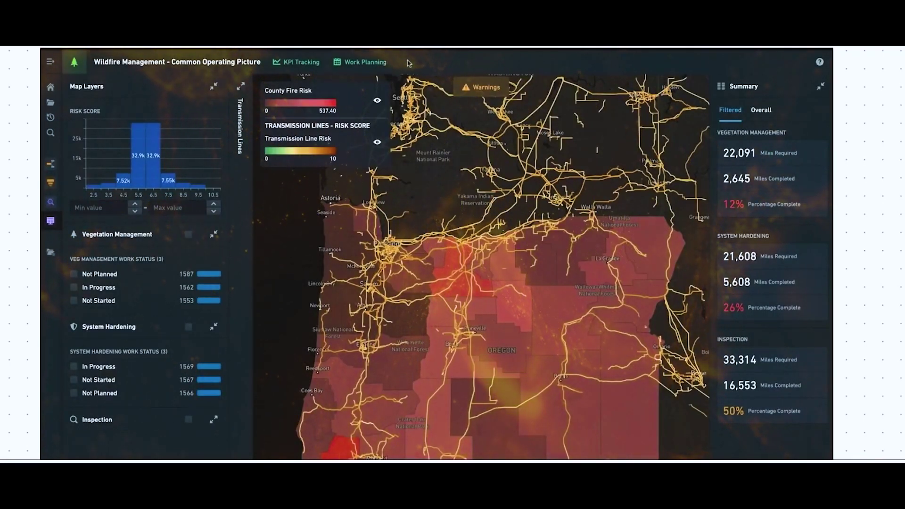
scroll(347, 285, "up", 2)
scroll(347, 284, "up", 2)
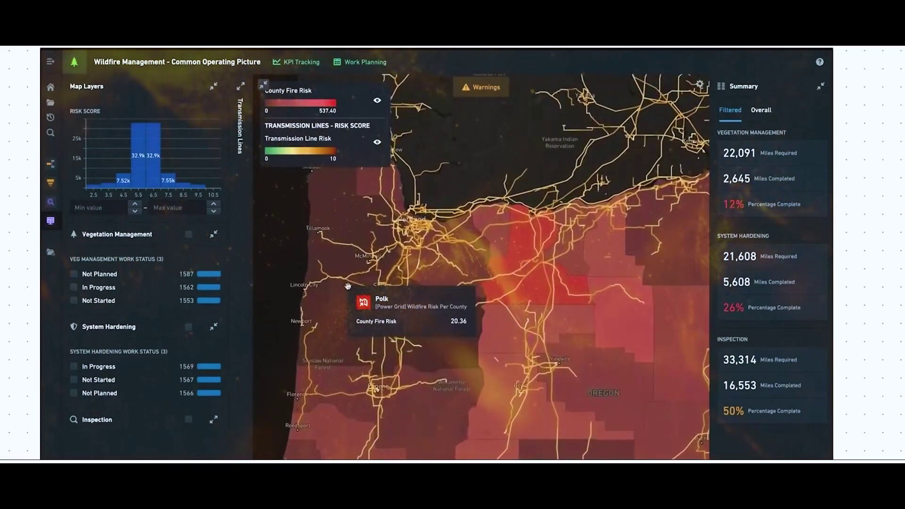